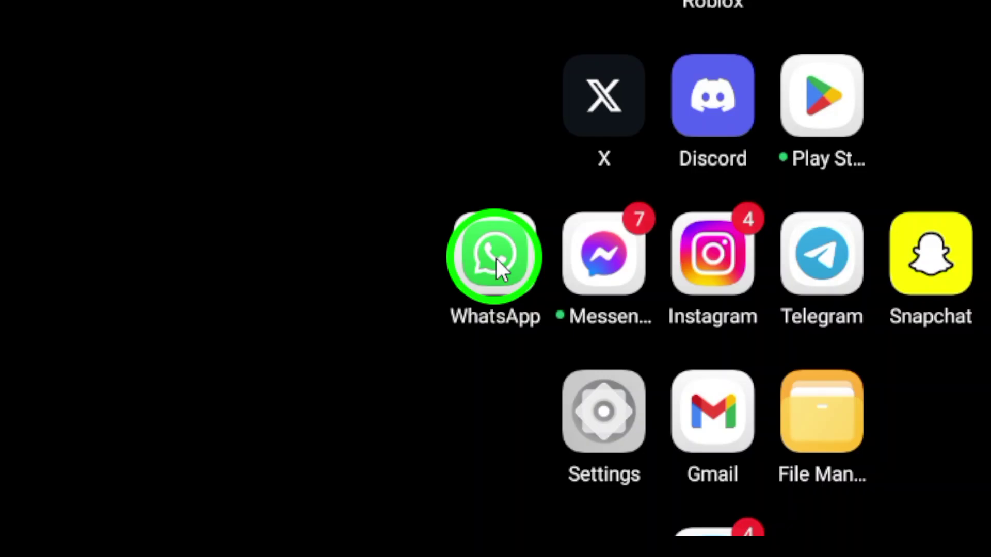
# Launch WhatsApp and pull down the chat list to show the Locked chats row
pyautogui.click(496, 257)
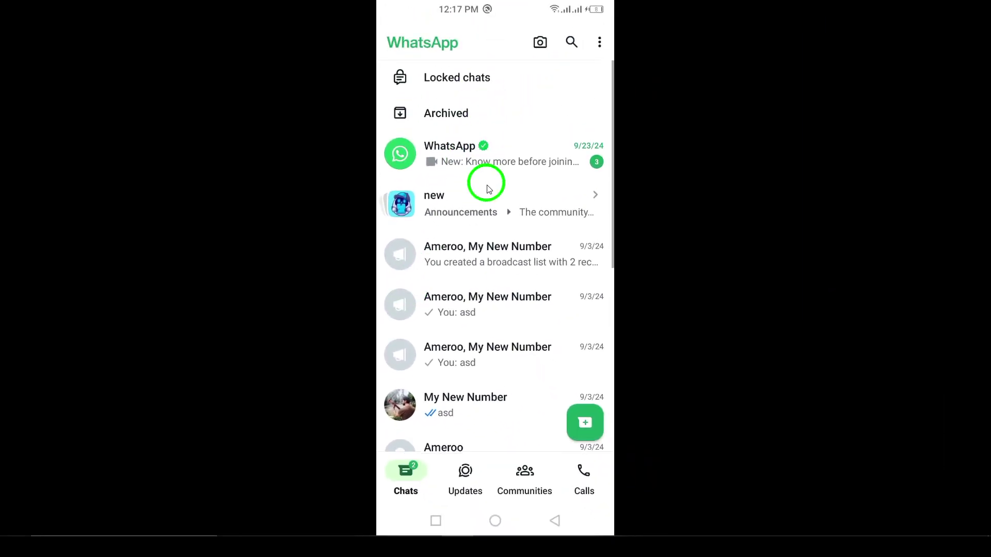
pyautogui.moveTo(486, 101); pyautogui.dragTo(478, 274)
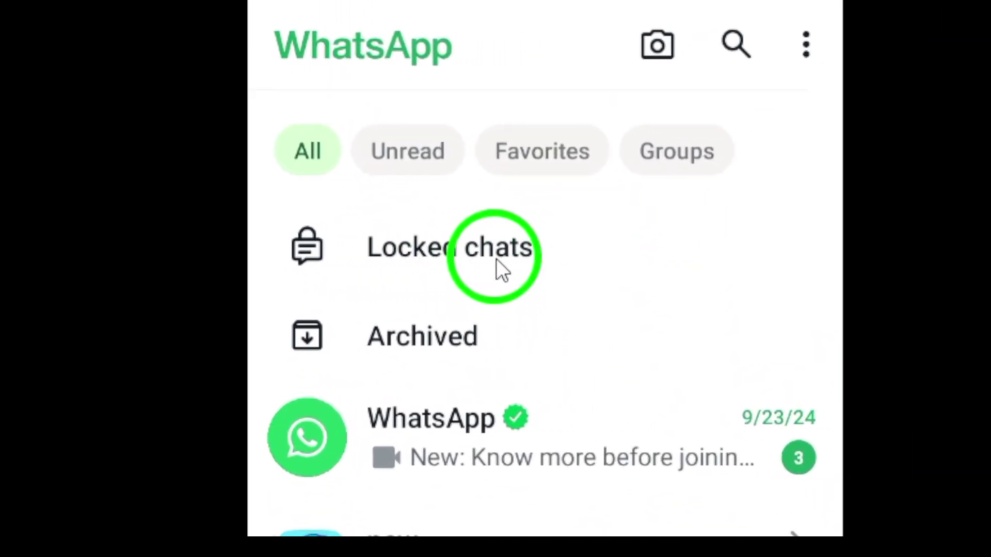
# Open Locked chats to list WhatsApp group, name and Test 2
pyautogui.click(469, 259)
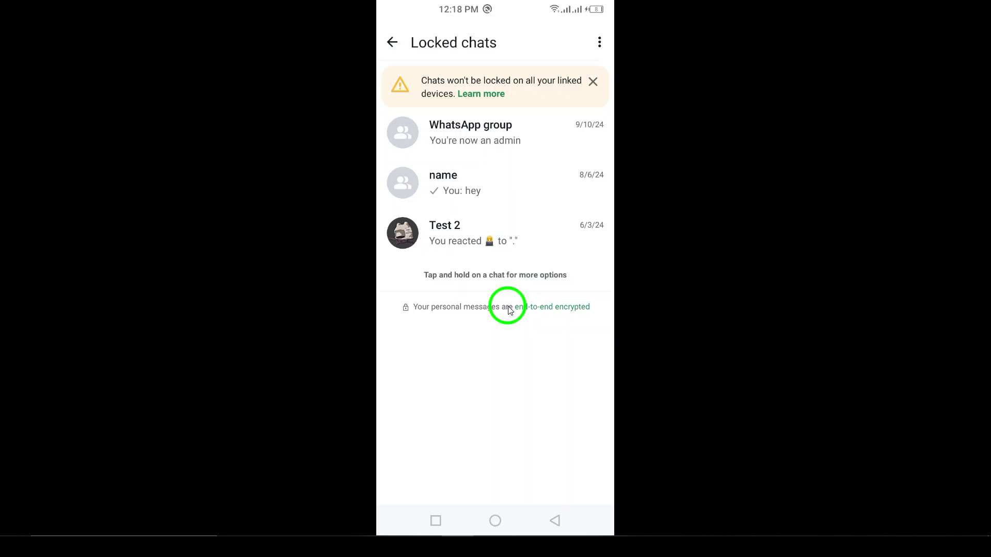
# Open the WhatsApp group conversation and its group info page
pyautogui.click(464, 129)
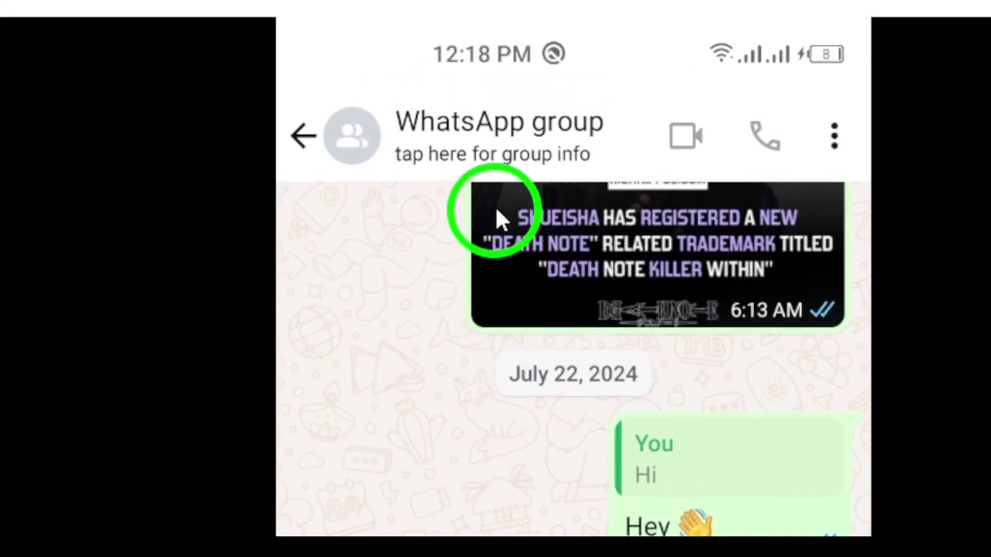
pyautogui.click(497, 135)
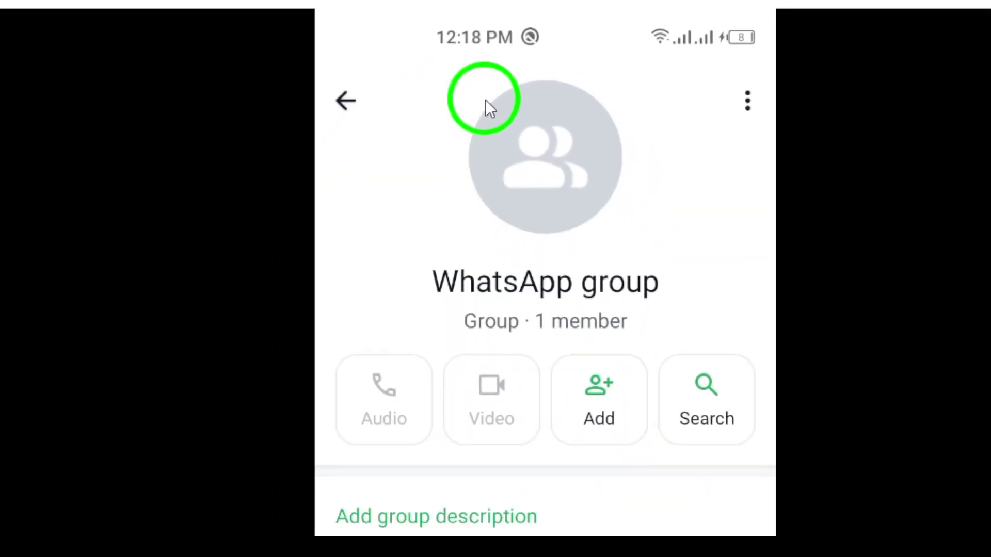
pyautogui.moveTo(511, 274)
pyautogui.mouseDown()
pyautogui.moveTo(511, 155)
pyautogui.moveTo(510, 247)
pyautogui.mouseUp()
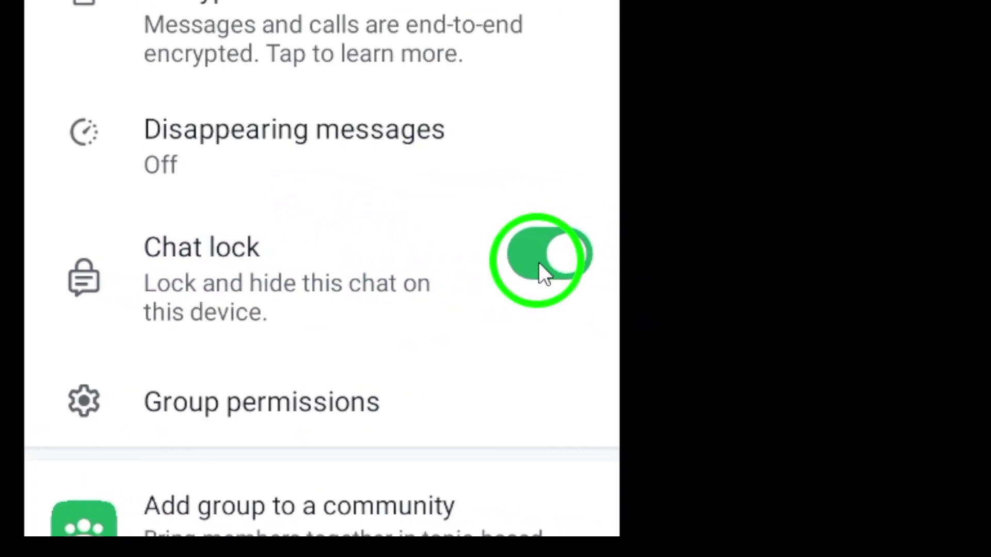
# Switch off the Chat lock toggle in WhatsApp group's info
pyautogui.click(504, 260)
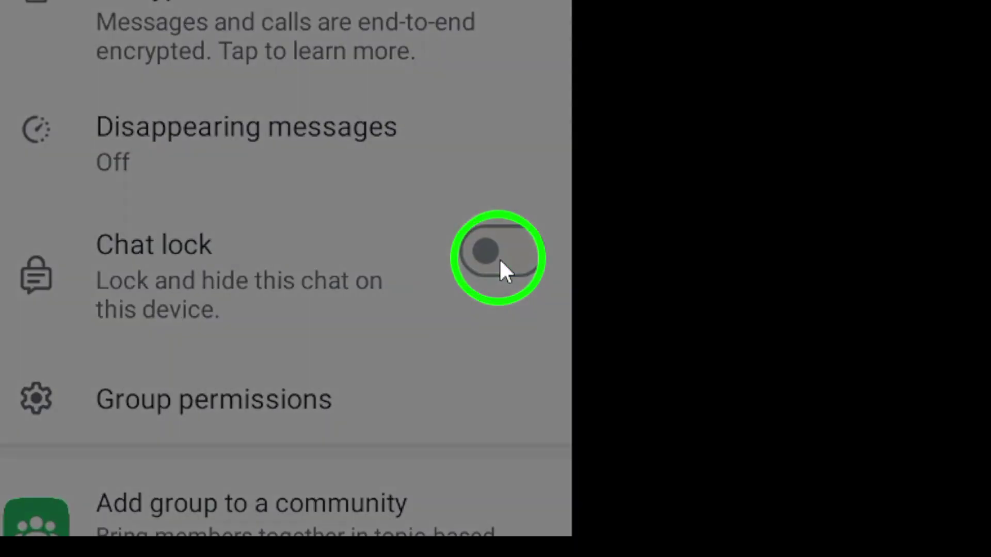